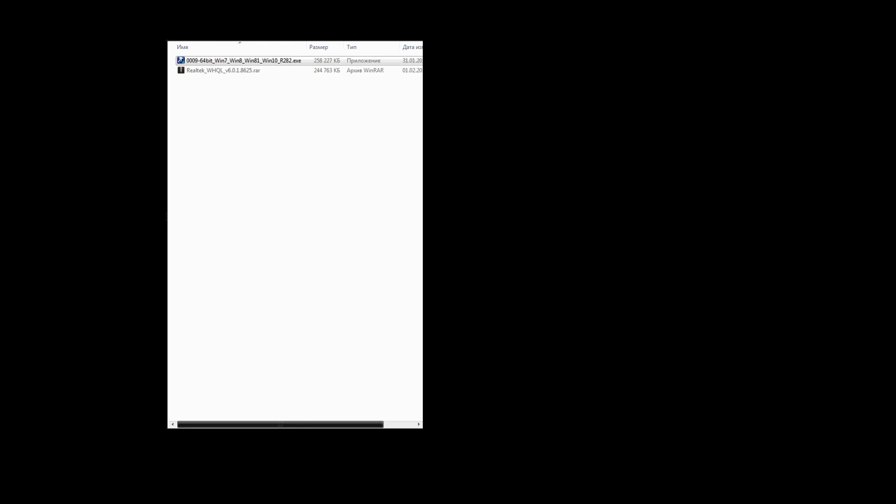
# - Examine the R282 release number in the file name of the 64-bit driver installer
pyautogui.click(340, 406)
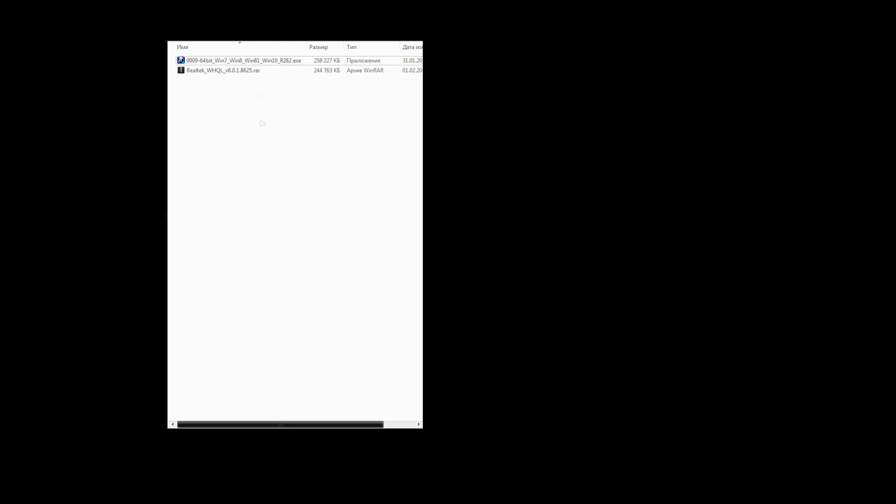
pyautogui.click(278, 61)
pyautogui.click(290, 61)
pyautogui.moveTo(286, 61); pyautogui.dragTo(291, 61)
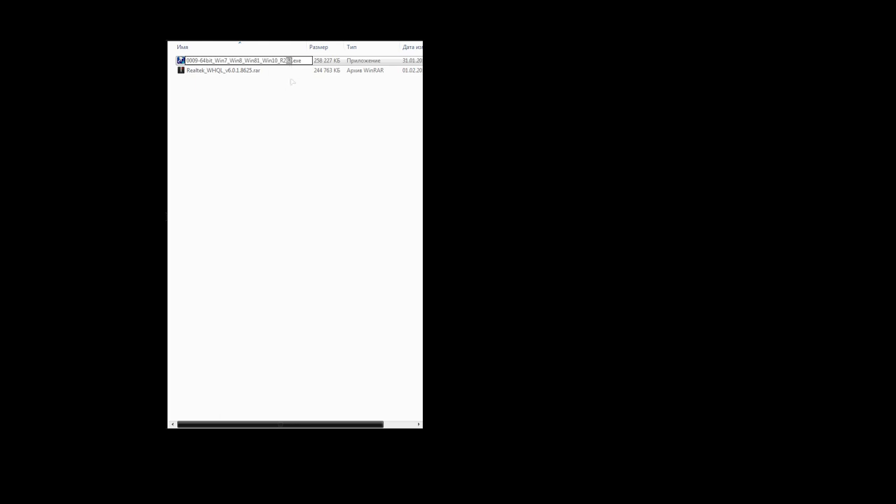
pyautogui.click(283, 70)
pyautogui.click(283, 62)
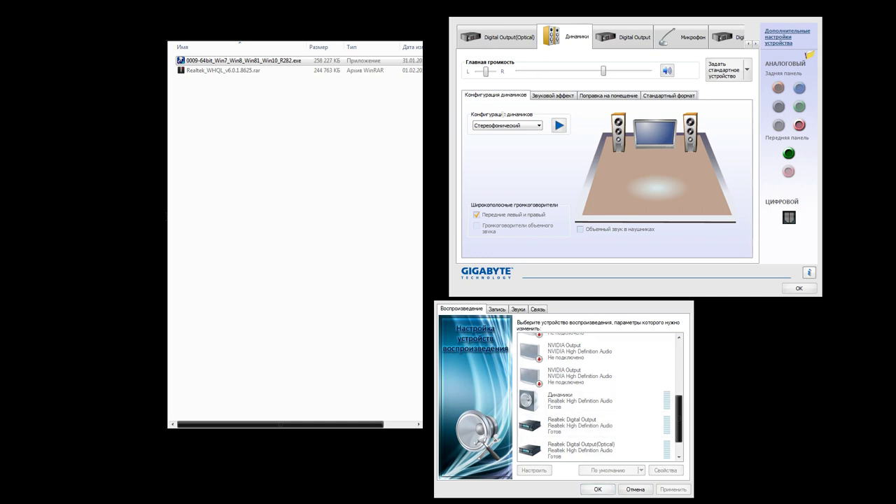
# - View the speakers' sound effects and speaker configuration, and examine the 0009 prefix in the driver installer's file name
pyautogui.click(537, 96)
pyautogui.click(474, 96)
pyautogui.click(201, 64)
pyautogui.click(198, 62)
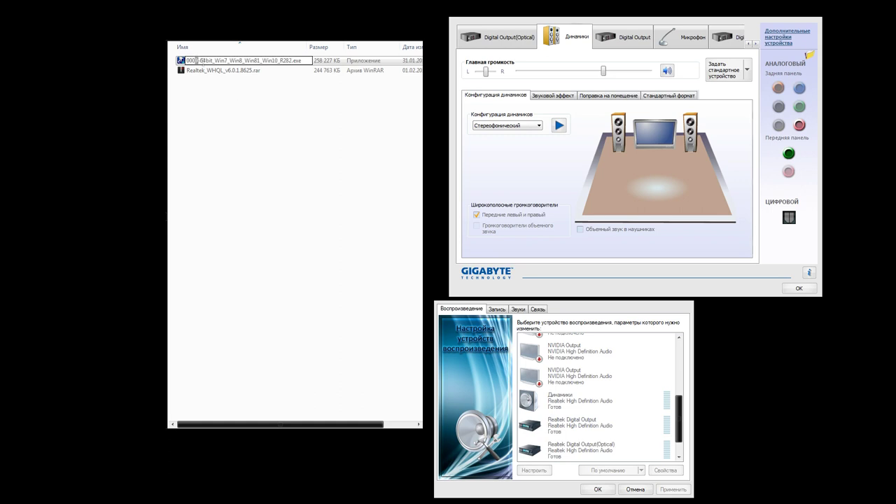
pyautogui.moveTo(202, 63); pyautogui.dragTo(192, 61)
pyautogui.click(196, 62)
pyautogui.click(209, 71)
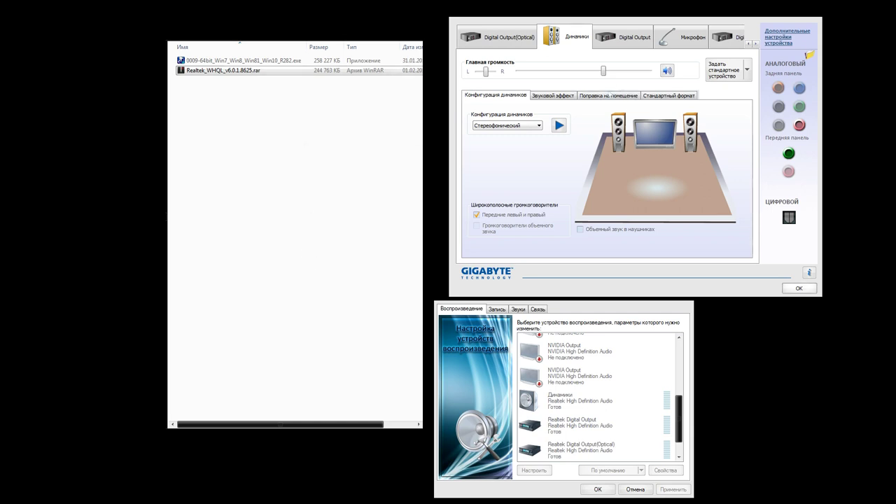
pyautogui.click(210, 61)
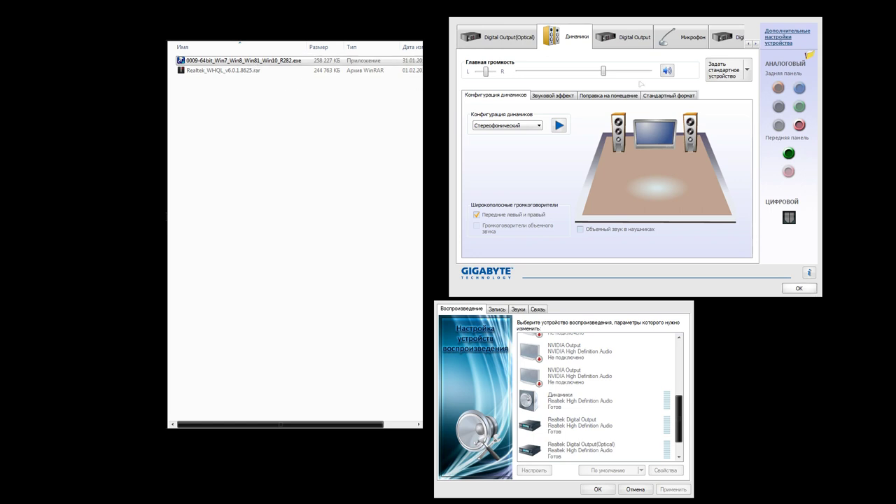
# - View the Digital Output(Optical) settings and the sound effects page of the speakers
pyautogui.click(499, 36)
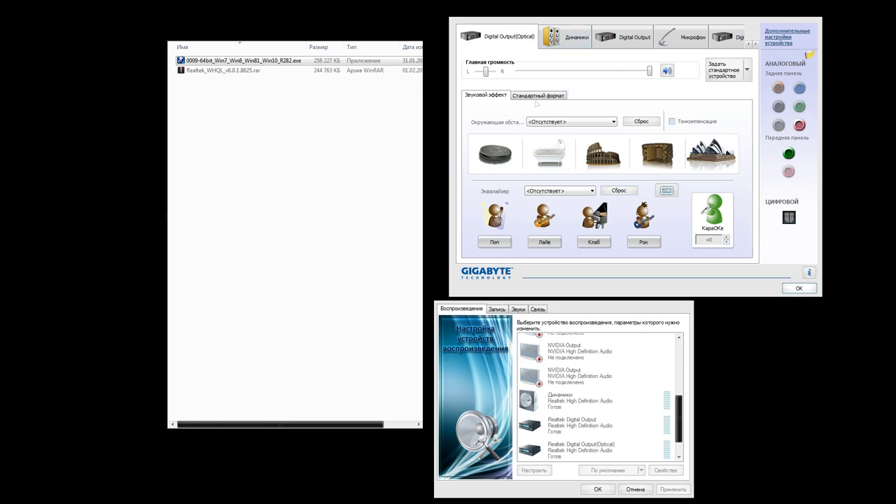
pyautogui.click(565, 50)
pyautogui.click(551, 97)
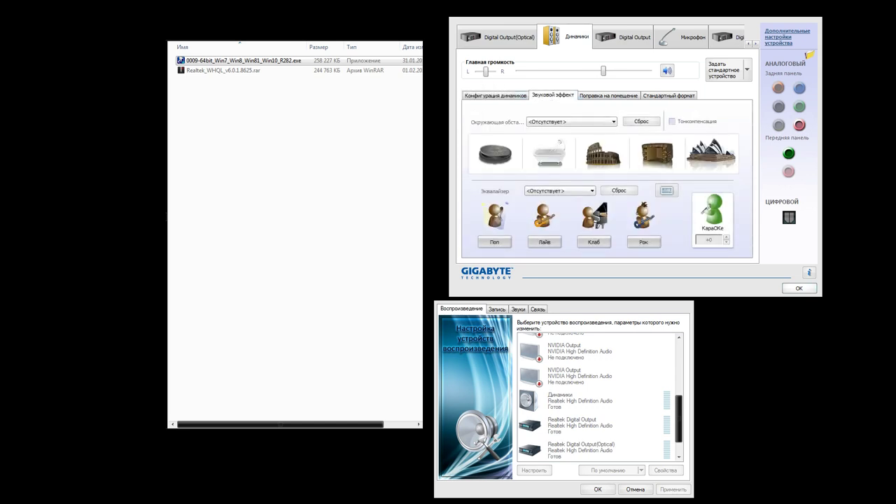
# - Highlight the full name of the 0009-64bit_Win7_Win8_Win81_Win10_R282.exe installer to read its supported systems
pyautogui.click(250, 60)
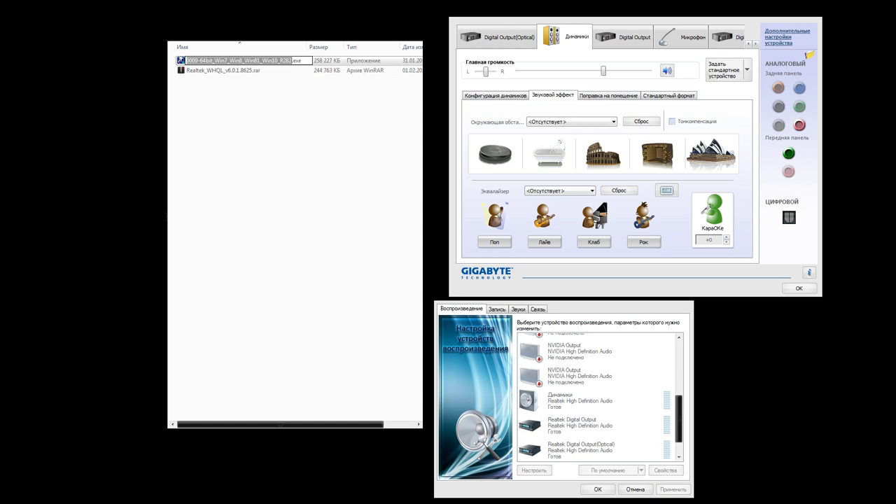
pyautogui.press('Return')
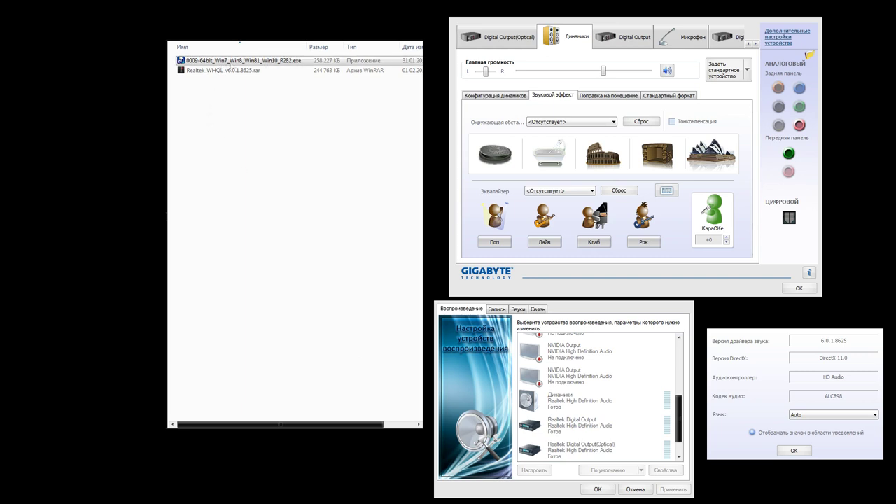
pyautogui.click(231, 62)
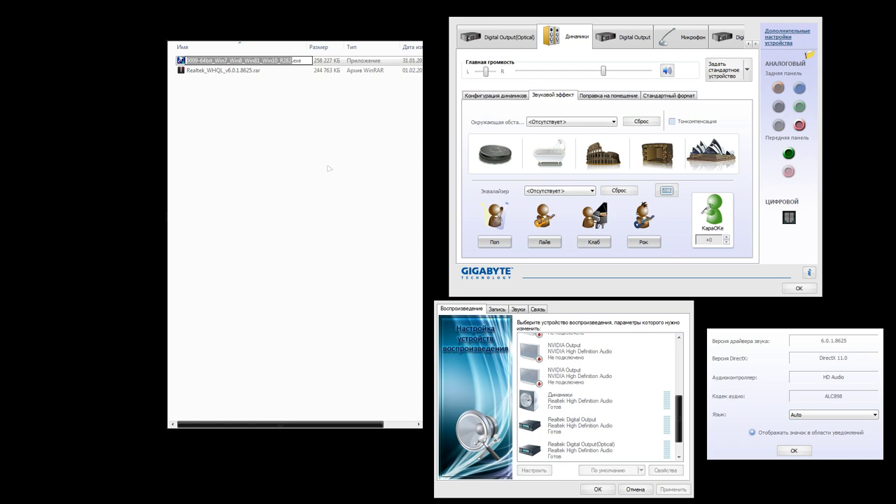
pyautogui.click(278, 110)
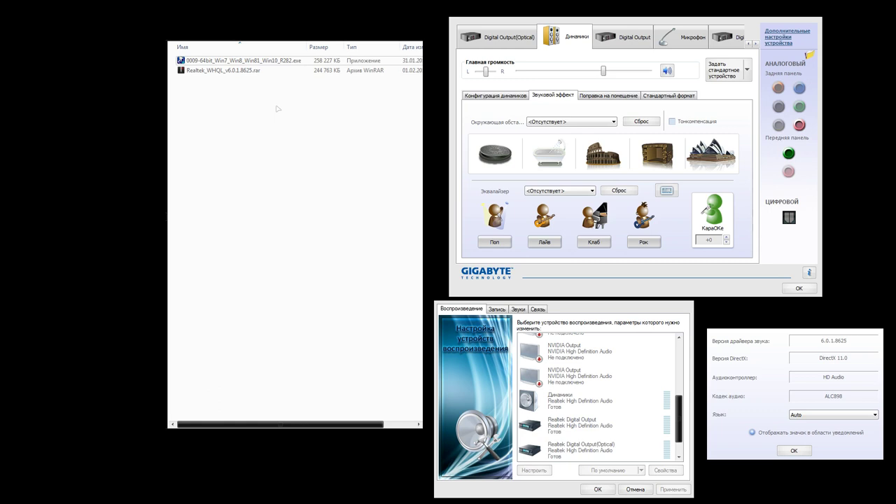
# - Examine the version number in the file name of the Realtek_WHQL_v6.0.1.8625.rar archive
pyautogui.click(248, 72)
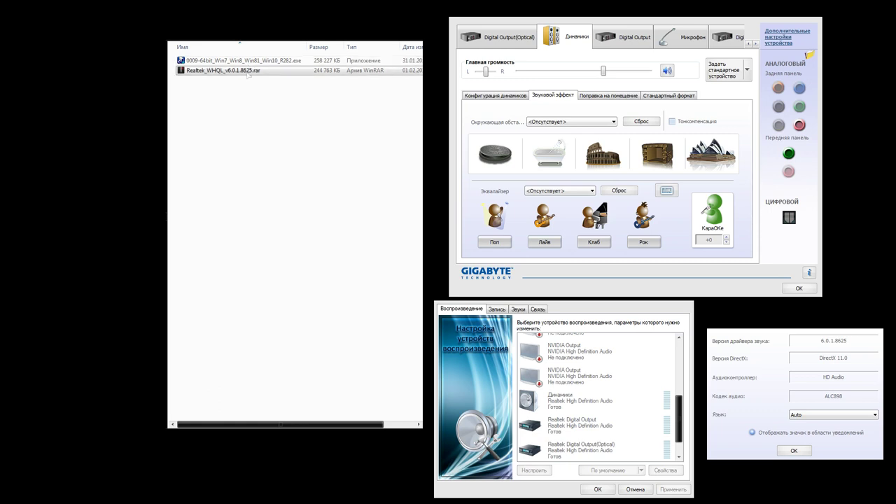
pyautogui.click(248, 72)
pyautogui.click(239, 71)
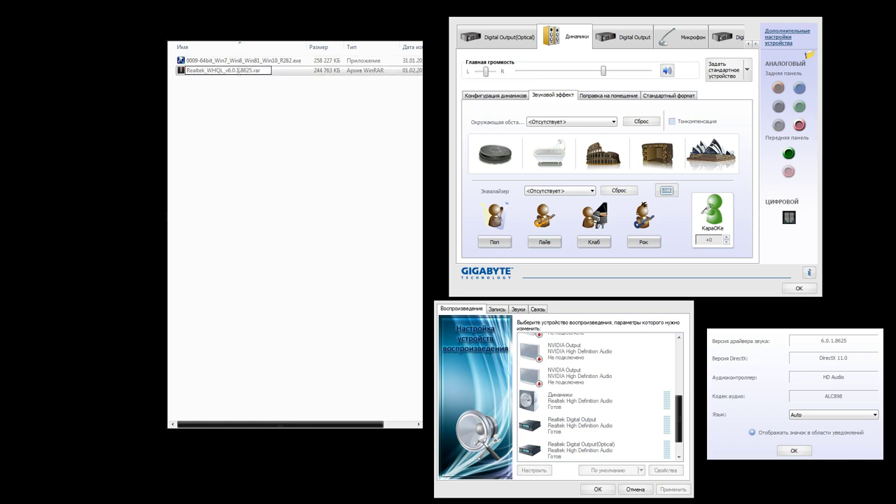
pyautogui.moveTo(241, 71); pyautogui.dragTo(258, 71)
pyautogui.press('Return')
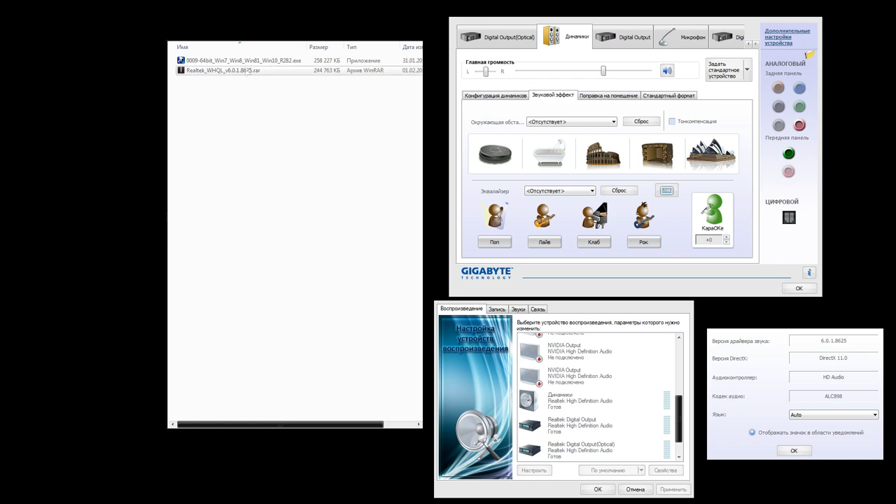
pyautogui.click(248, 73)
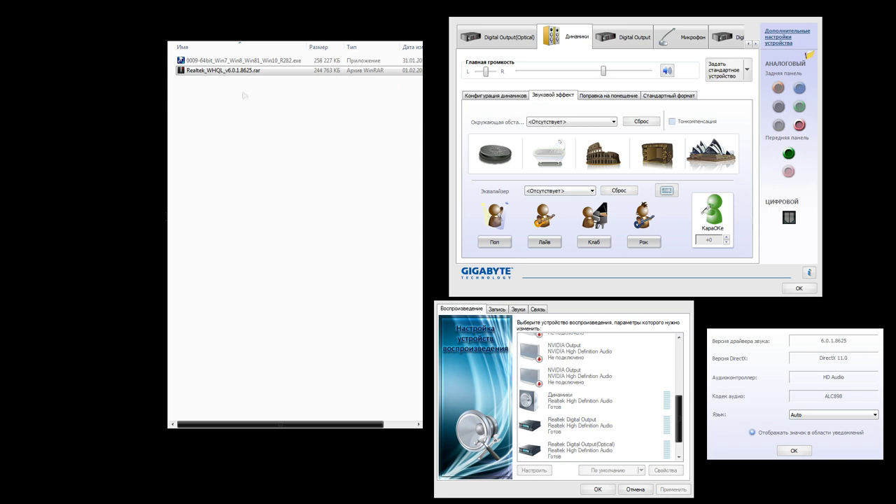
# - Compare the file names of the installer and the Realtek archive with the driver details in the information window
pyautogui.click(238, 60)
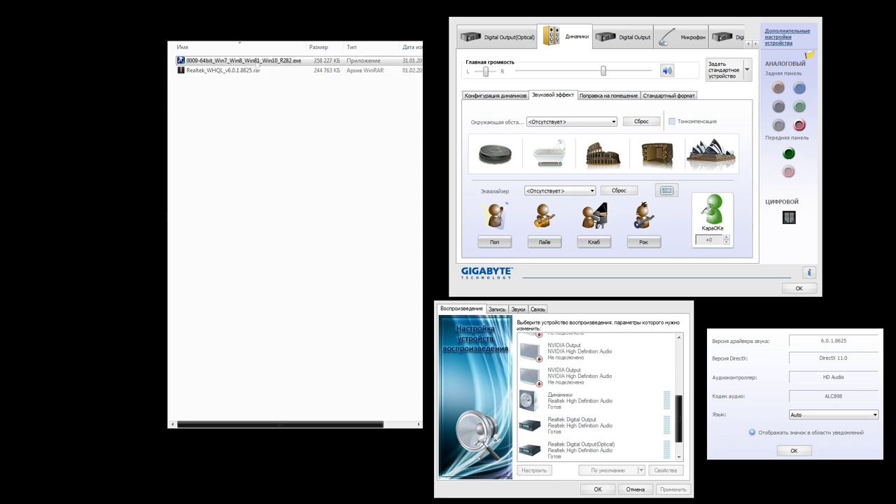
pyautogui.click(265, 64)
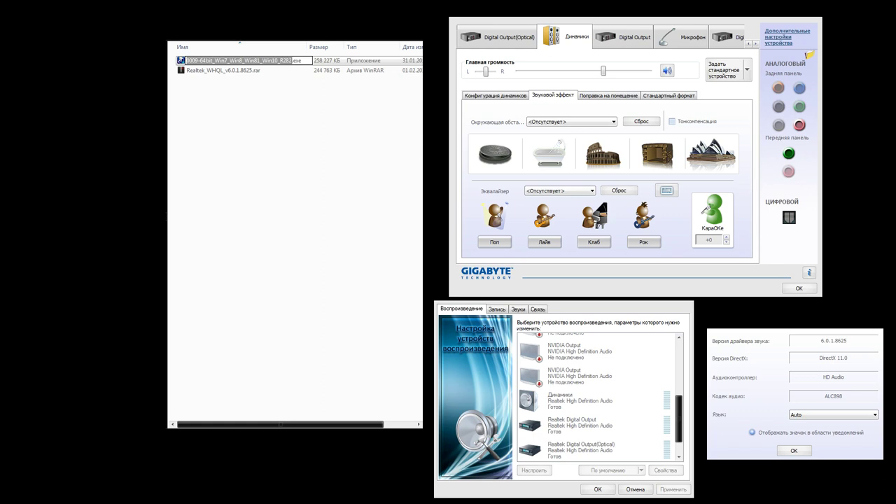
pyautogui.click(779, 366)
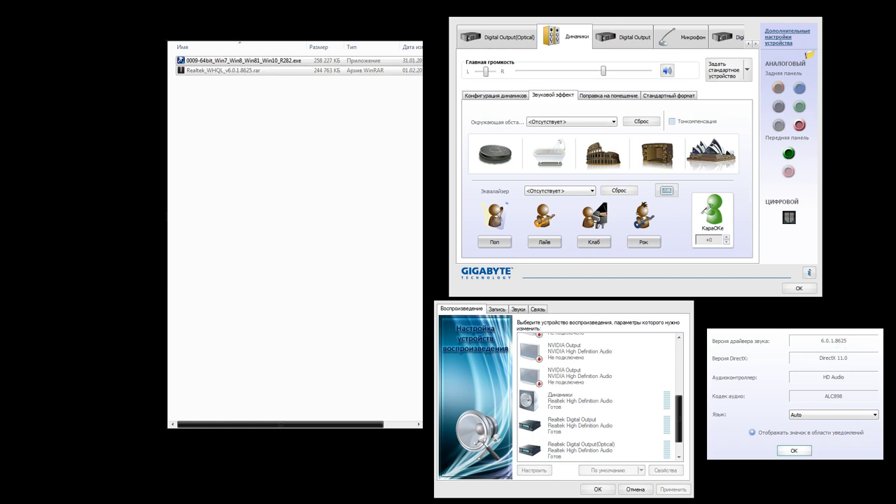
pyautogui.click(249, 71)
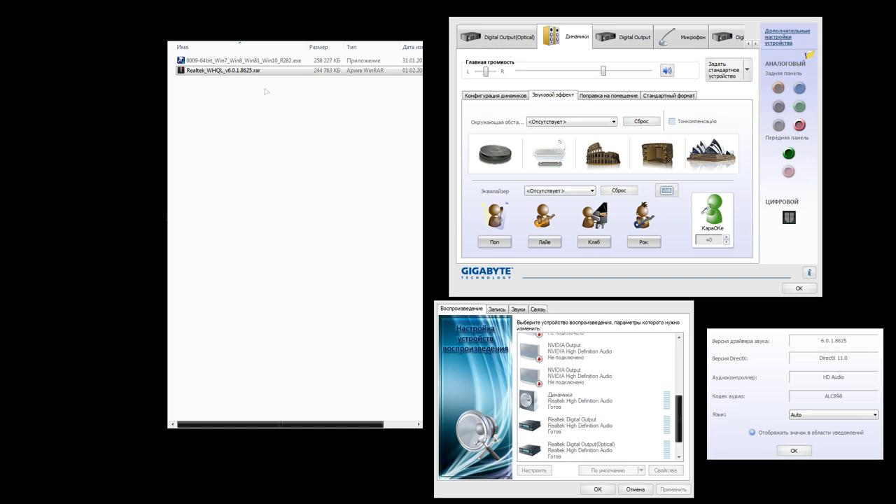
pyautogui.press('F2')
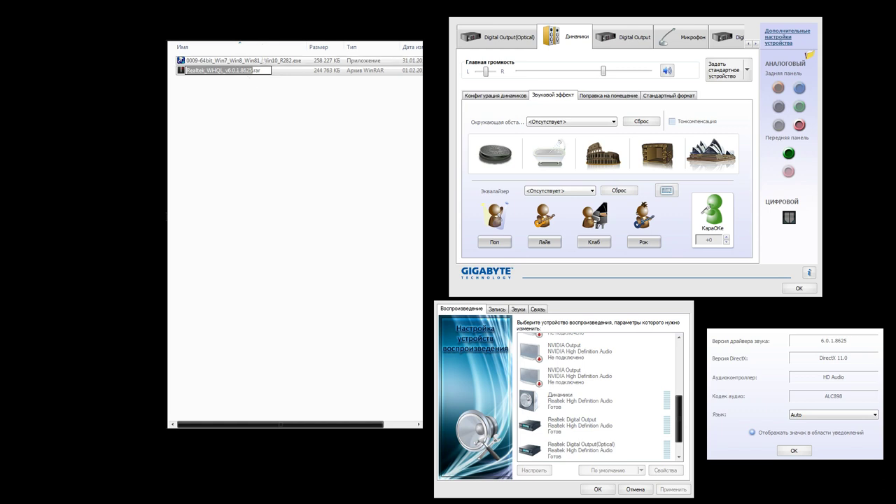
pyautogui.press('Return')
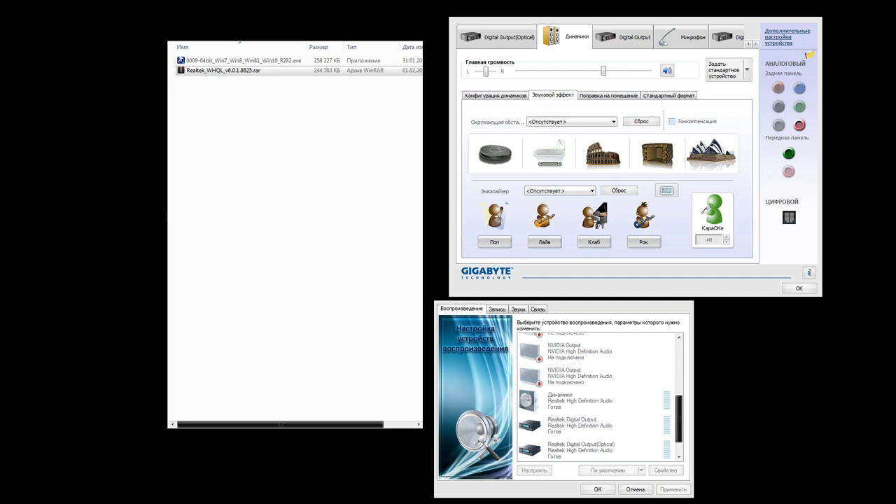
# - Reset the speakers' environment effect and enable loudness compensation (Тонкомпенсация)
pyautogui.click(545, 98)
pyautogui.click(642, 122)
pyautogui.click(674, 123)
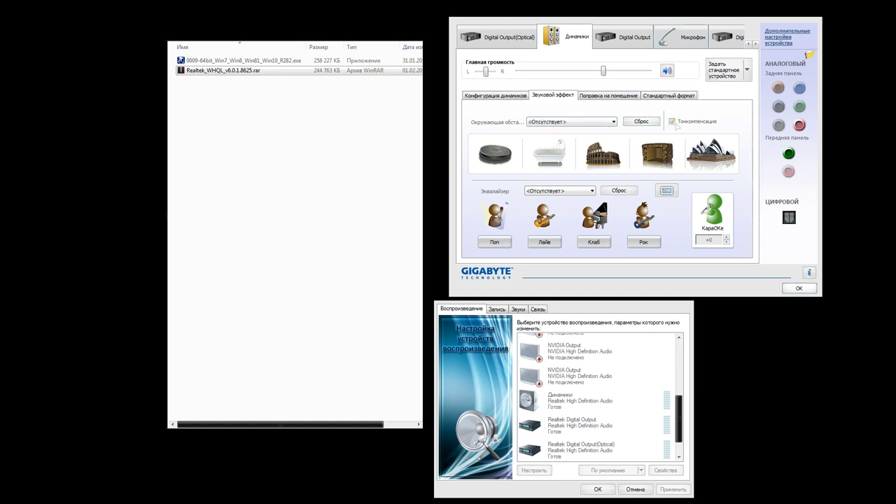
pyautogui.click(674, 122)
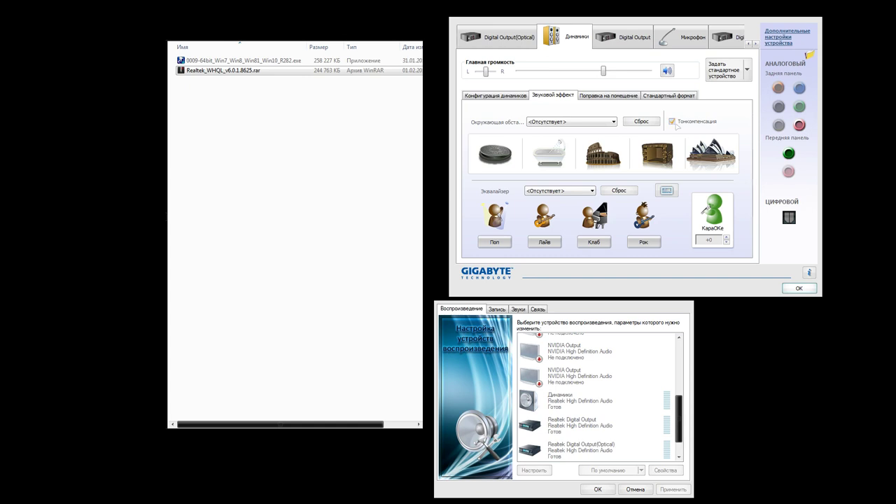